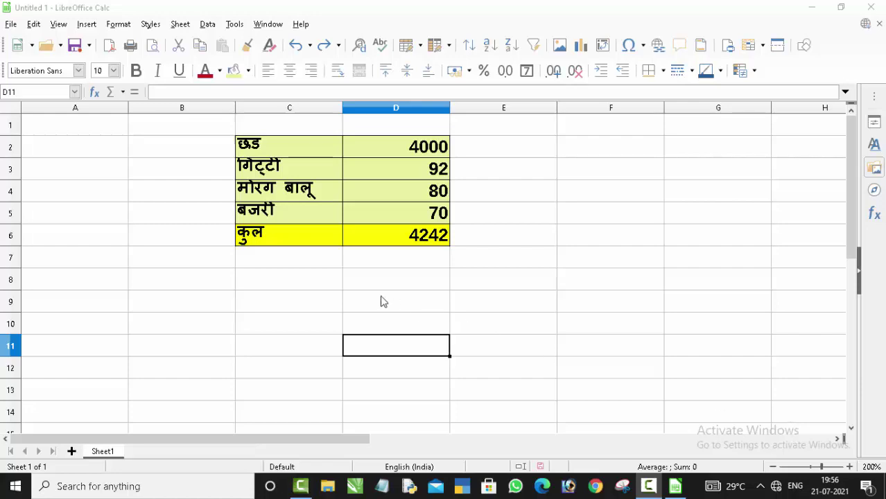
- Check the 4242 total's sum formula, then select C2:D6 and start a new scenario
click(357, 298)
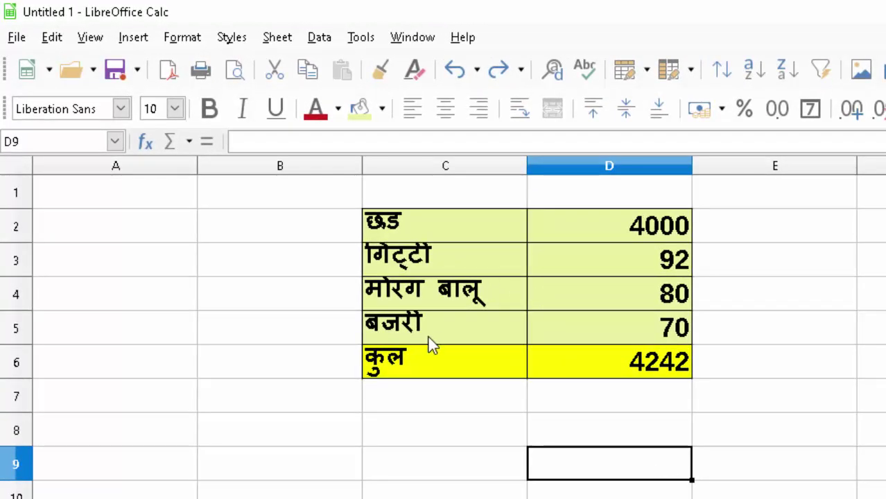
click(663, 370)
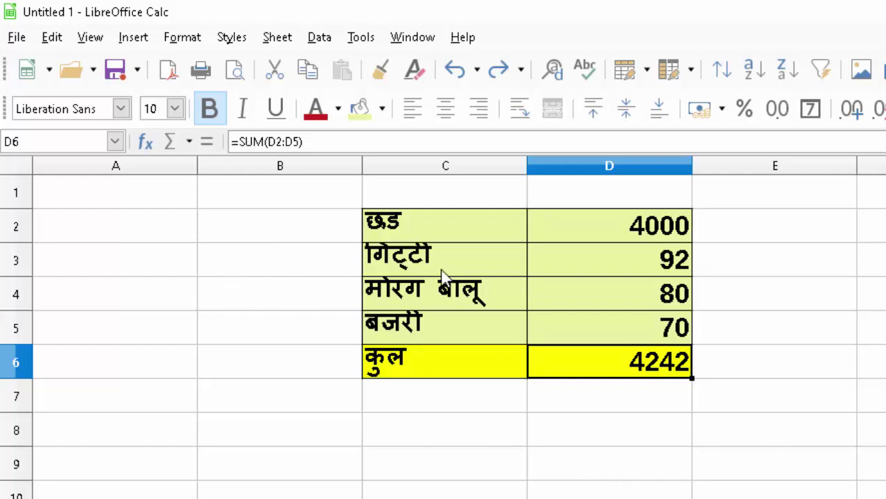
drag(436, 226, 590, 351)
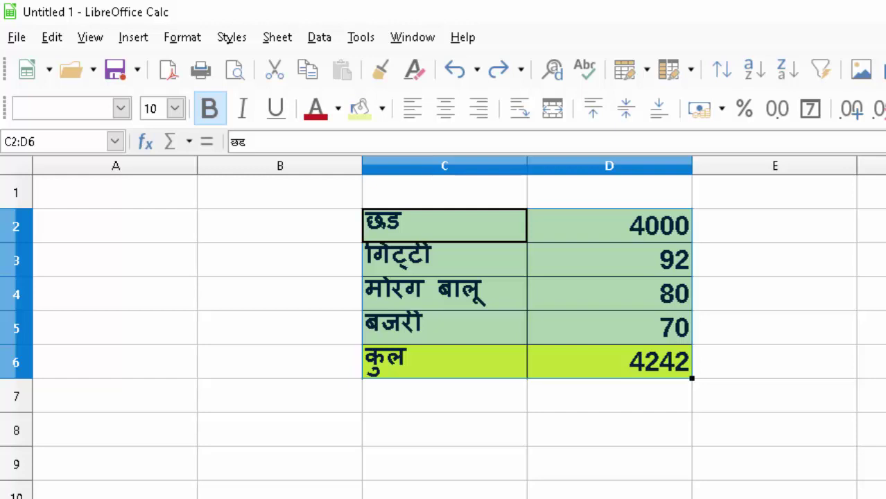
click(362, 37)
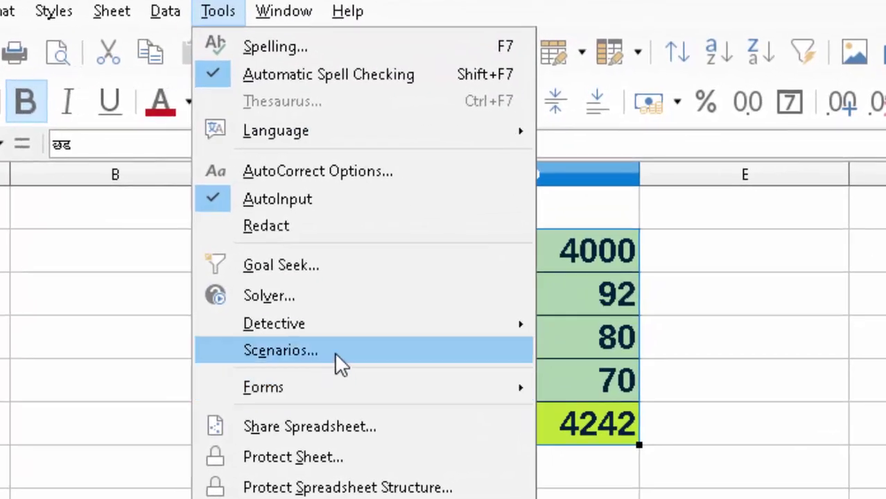
click(334, 351)
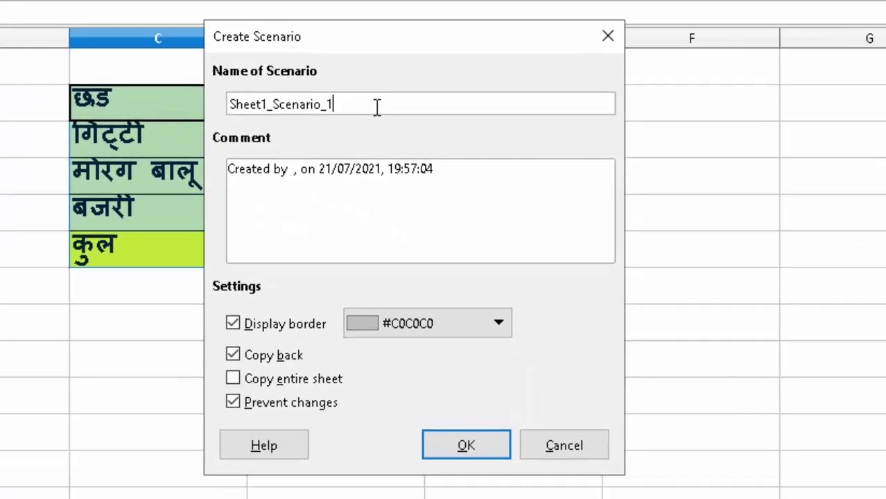
- Name the scenario JAN and confirm it, checking the dropdown now lists only JAN
double_click(375, 104)
key(BackSpace)
text(j)
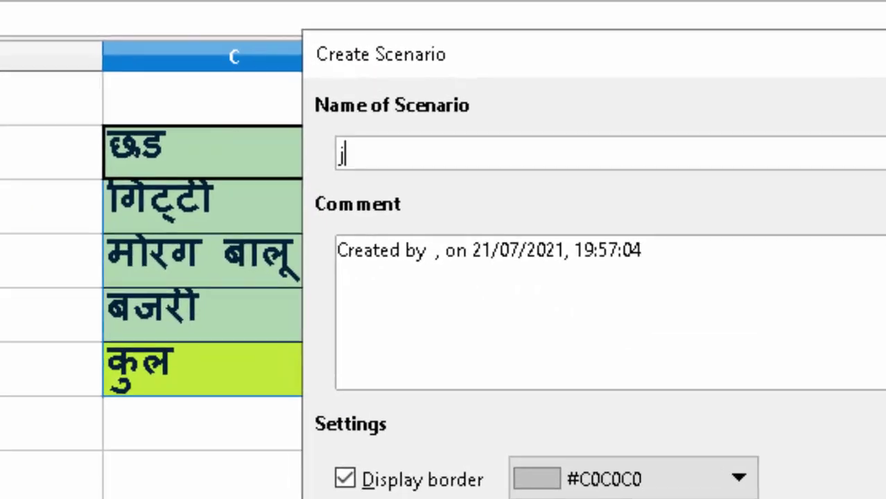
text(A)
text(N)
key(BackSpace)
key(BackSpace)
key(BackSpace)
text(JA)
text(N)
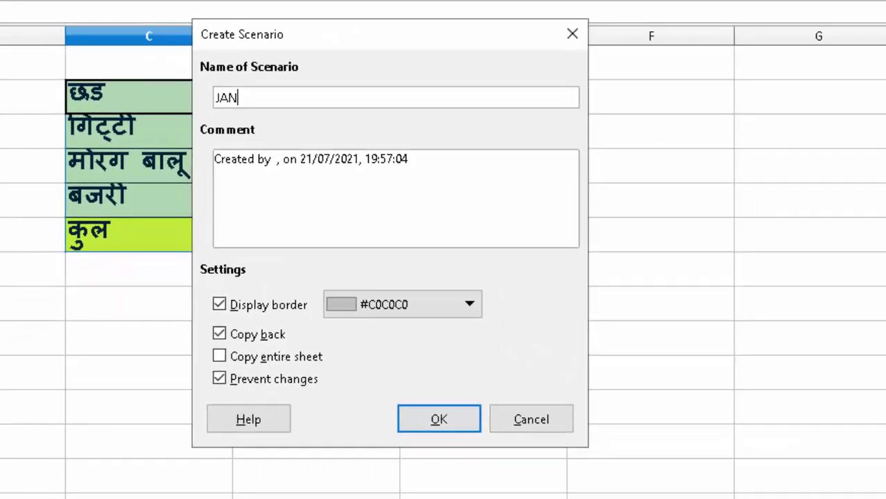
click(439, 419)
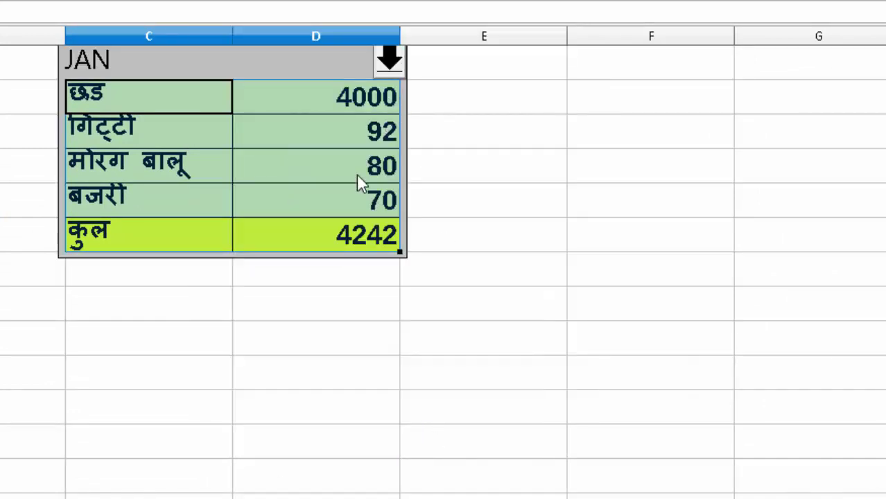
click(389, 60)
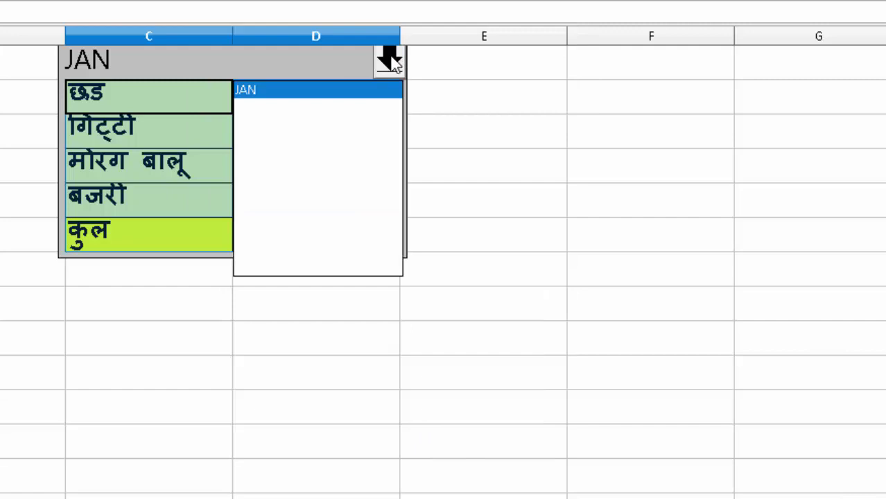
click(352, 90)
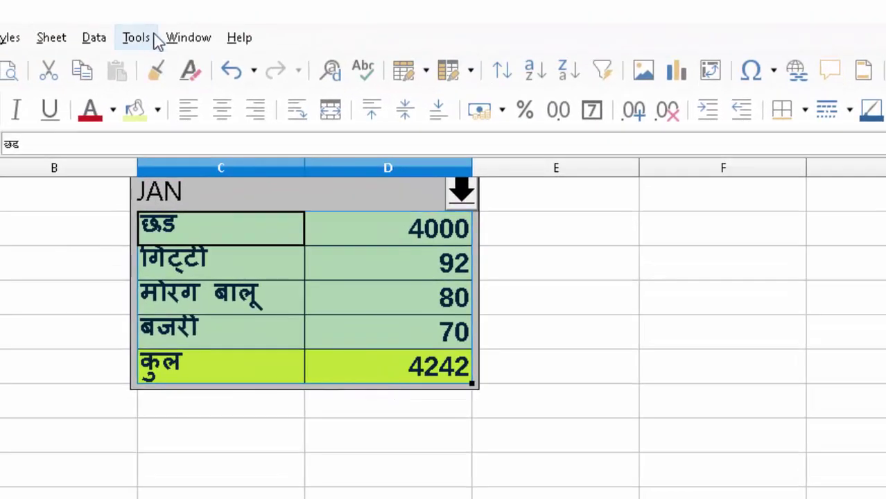
- Create a second scenario, replacing the default Sheet1_Scenario_2 name with FEB
click(151, 38)
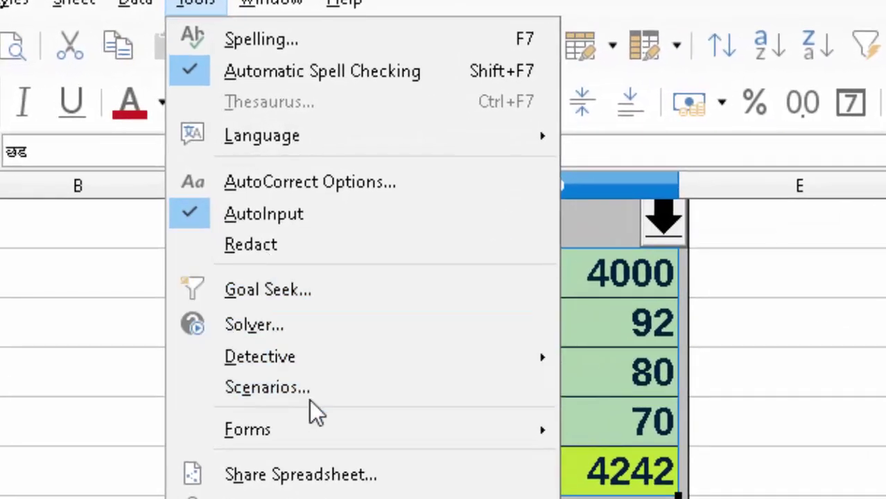
click(309, 395)
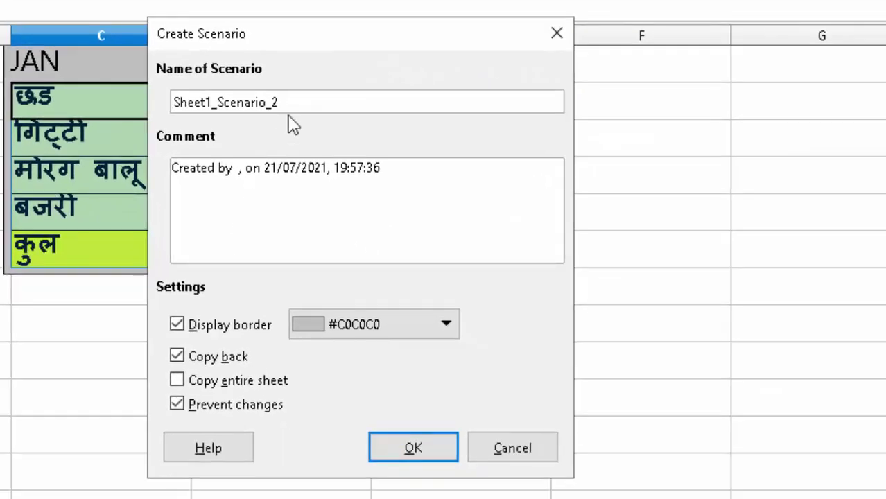
click(294, 102)
key(BackSpace)
key(BackSpace)
key(BackSpace)
key(BackSpace)
key(BackSpace)
key(BackSpace)
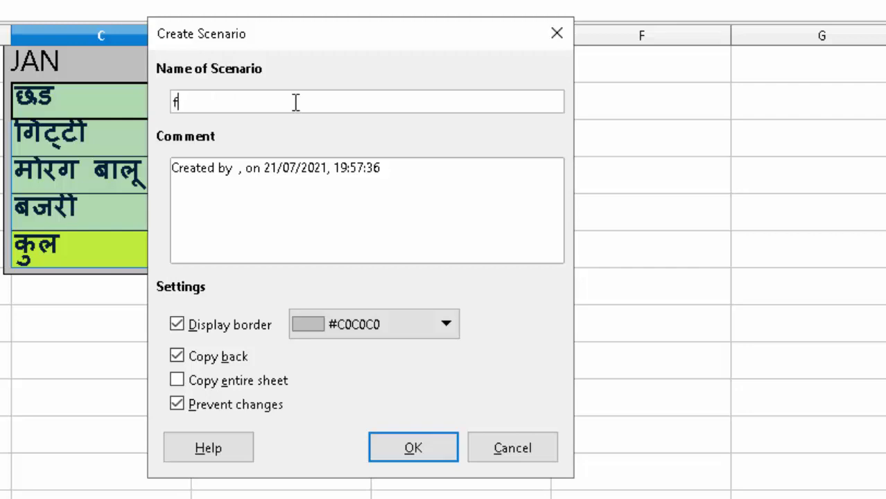
key(BackSpace)
text(F)
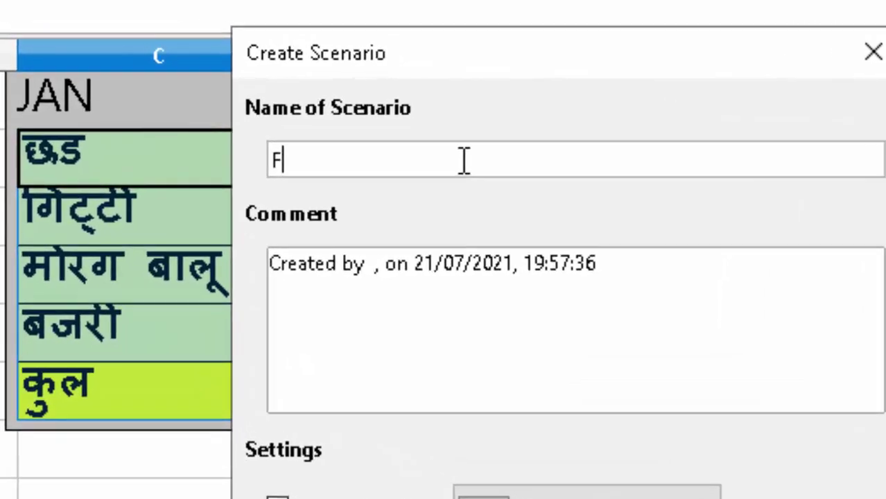
text(EB)
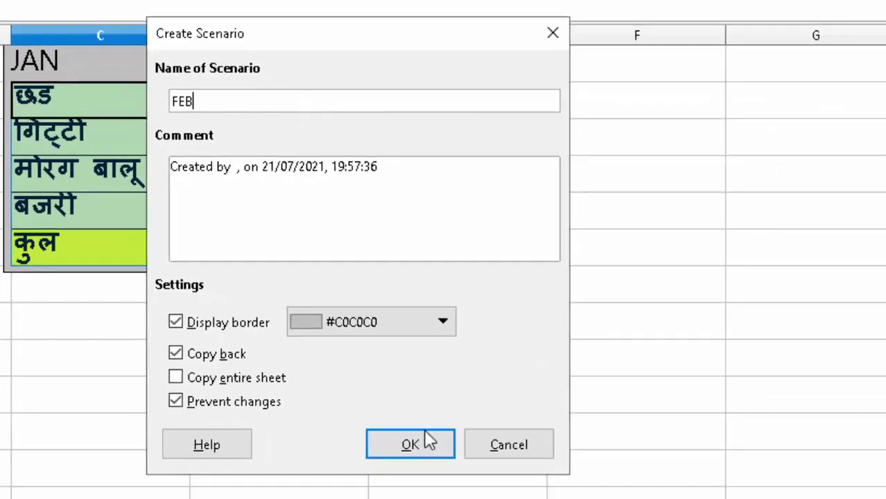
click(427, 445)
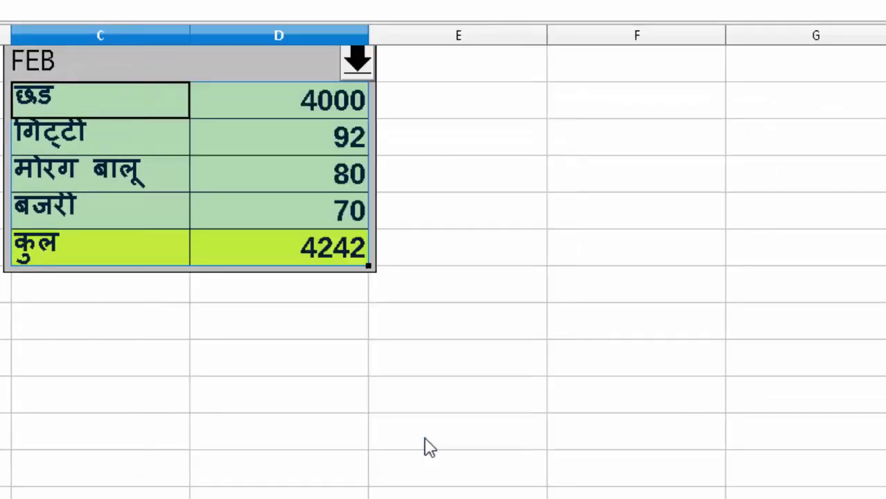
- Change the first material's amount from 4000 to 3500, making the total 3742
click(315, 114)
key(BackSpace)
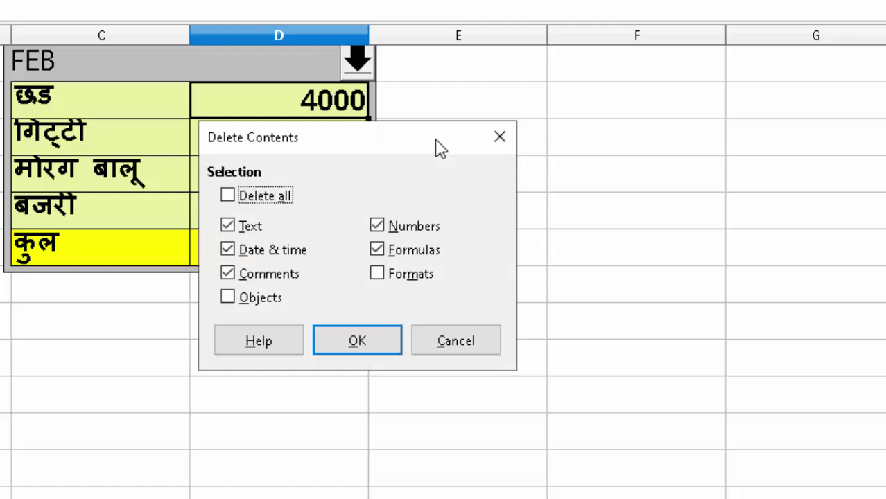
click(323, 341)
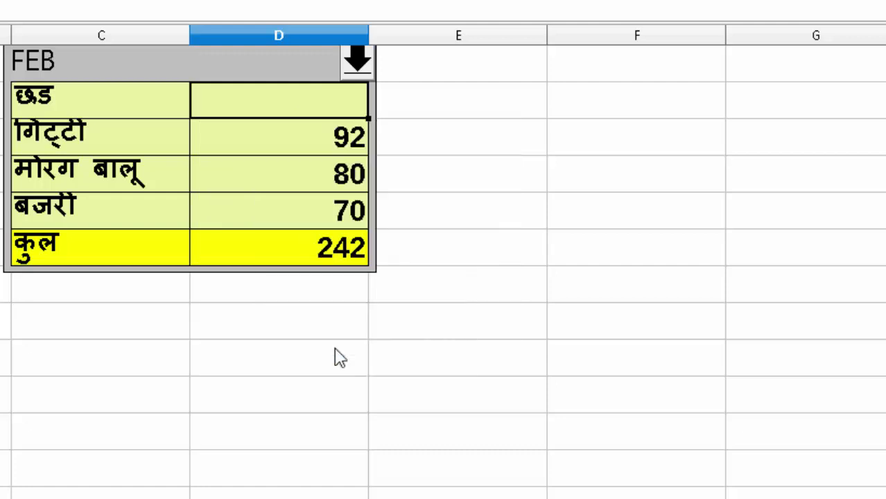
text(350)
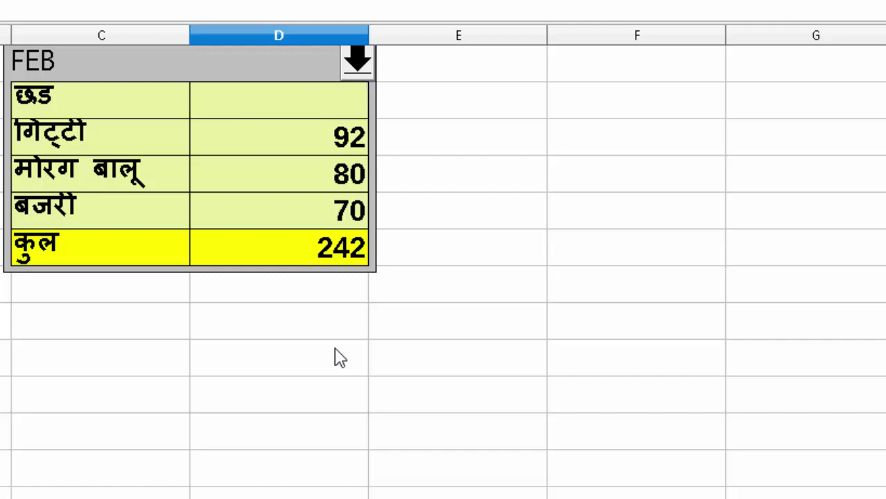
text(0)
click(549, 211)
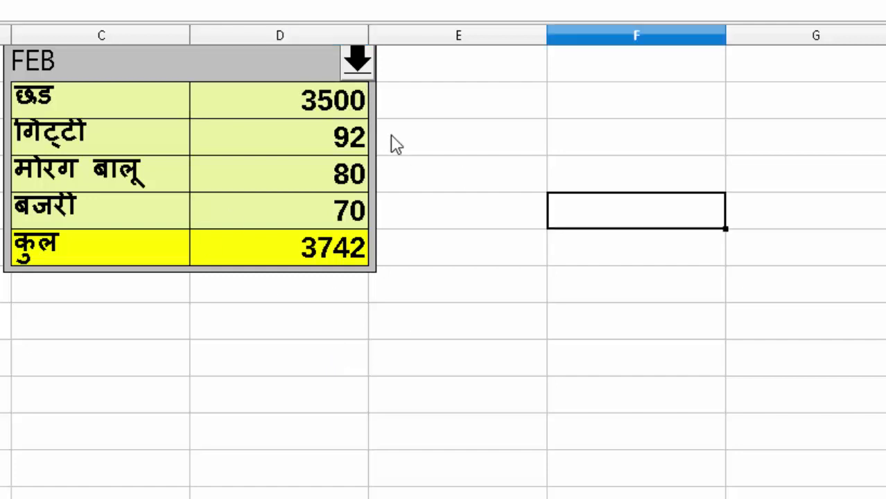
- Replace the मोरग बालू amount of 80 with 70, bringing the total to 3732
click(288, 139)
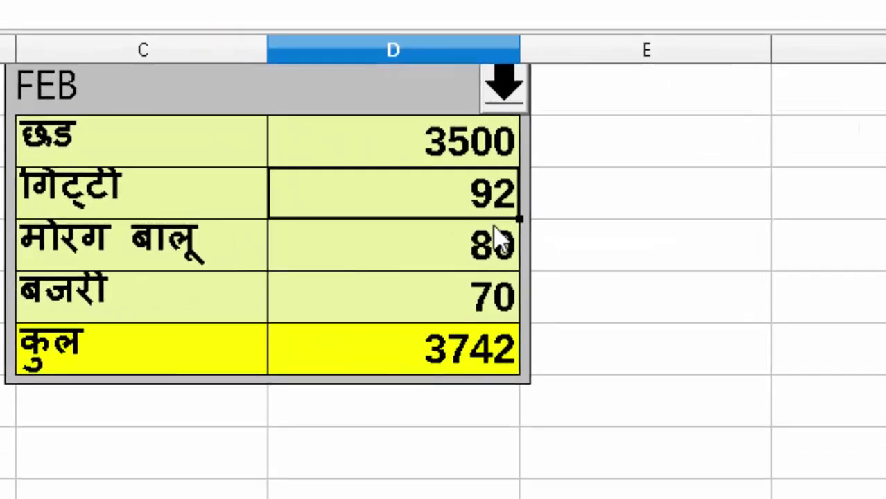
click(496, 232)
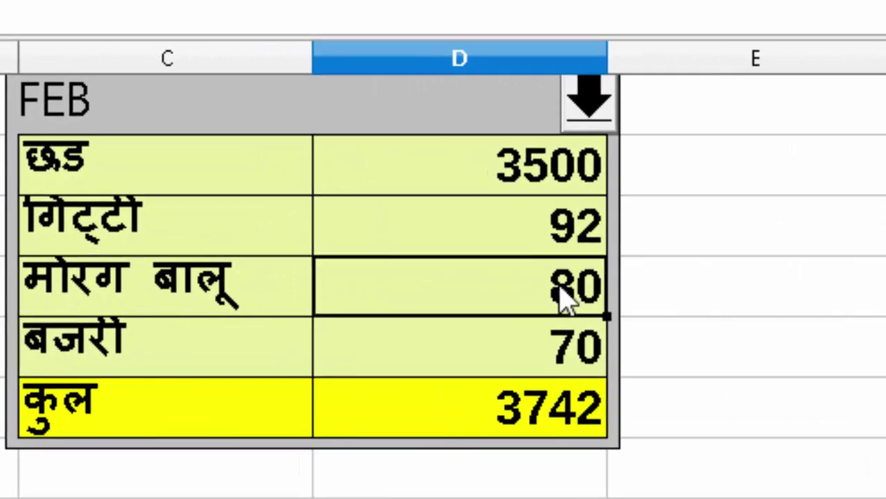
key(BackSpace)
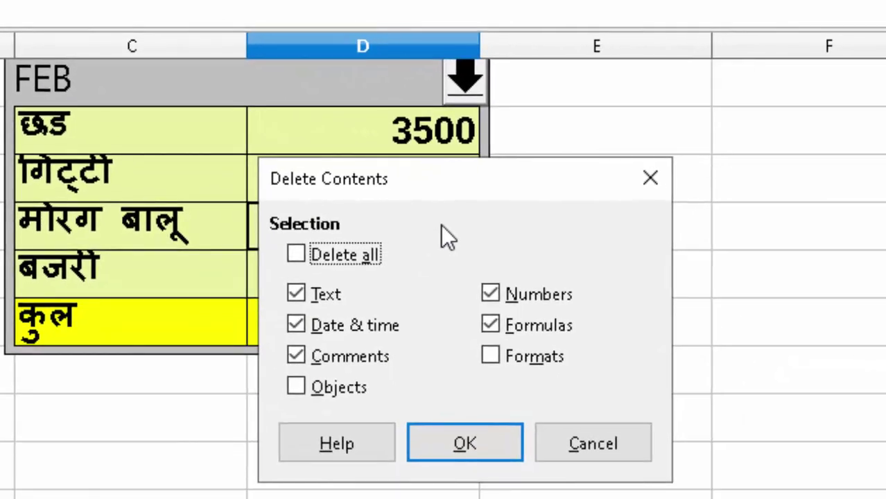
click(466, 445)
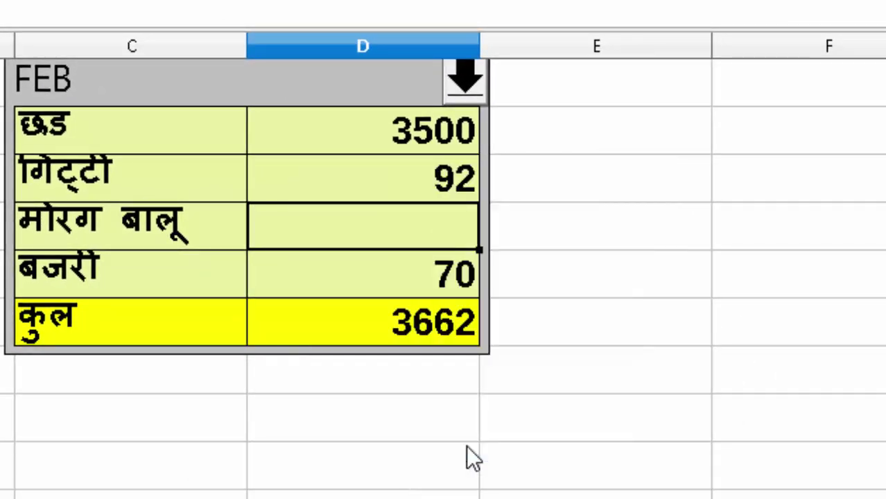
text(70)
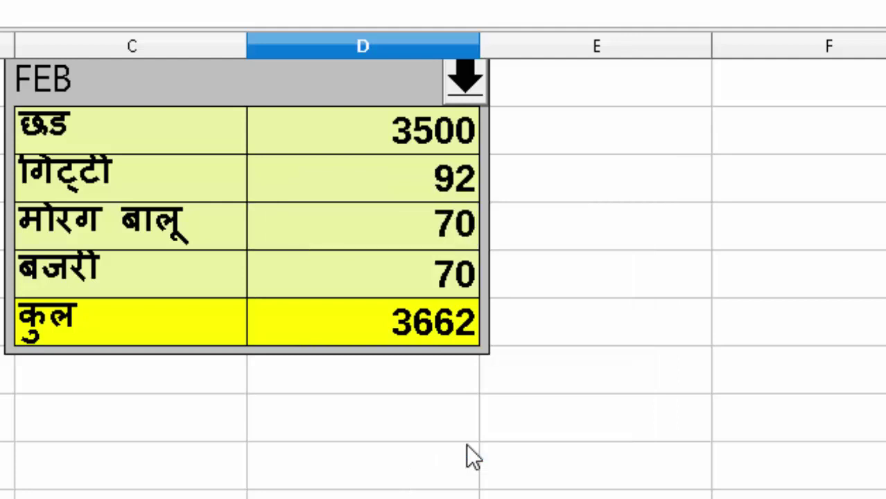
key(Return)
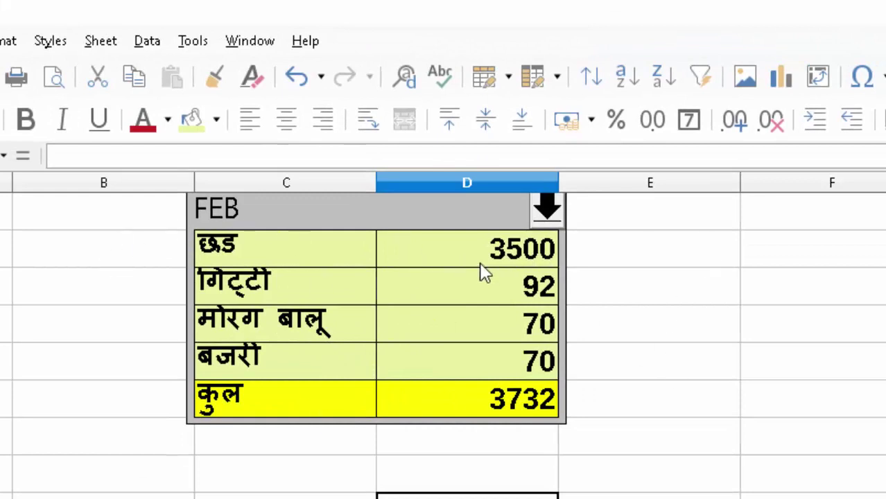
click(193, 41)
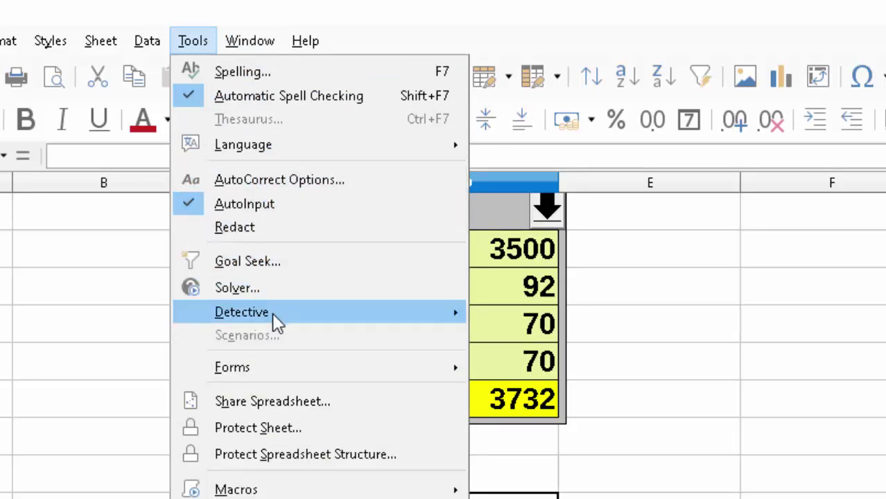
- Select the whole table down to the total and save it as scenario MARCH
key(Escape)
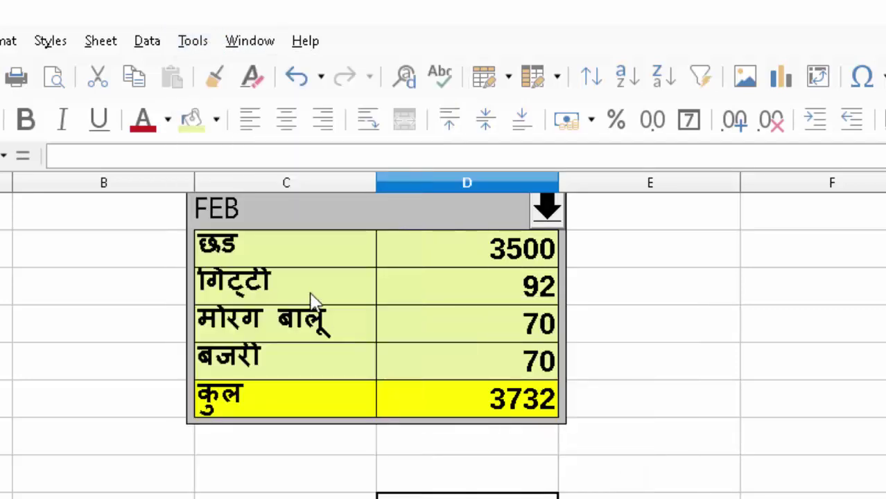
drag(291, 213, 513, 414)
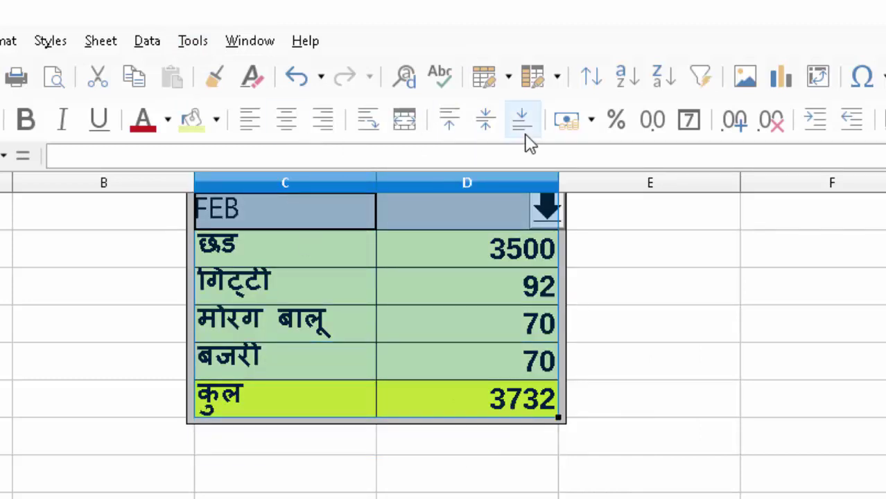
click(191, 42)
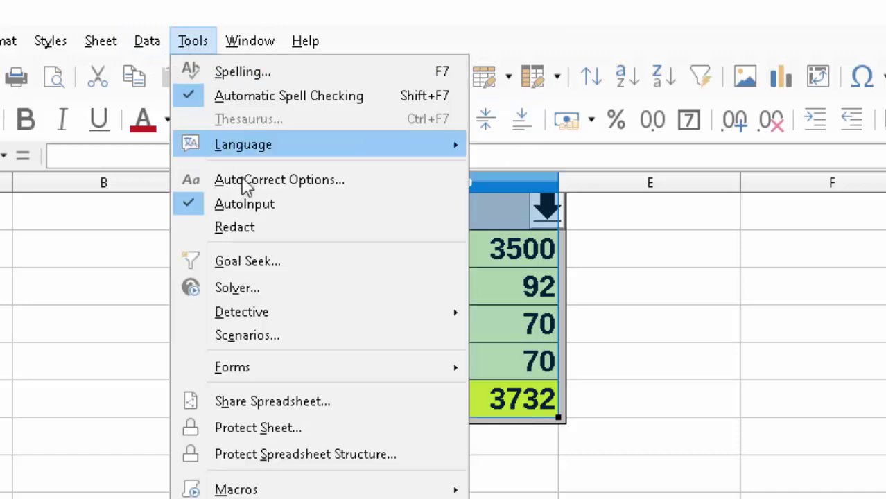
click(261, 332)
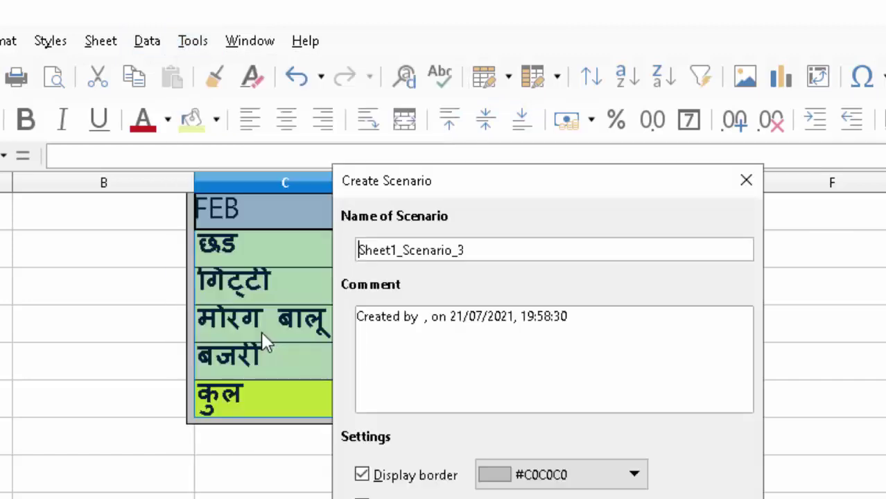
click(580, 256)
key(BackSpace)
key(BackSpace)
key(BackSpace)
key(BackSpace)
key(BackSpace)
key(BackSpace)
text(M)
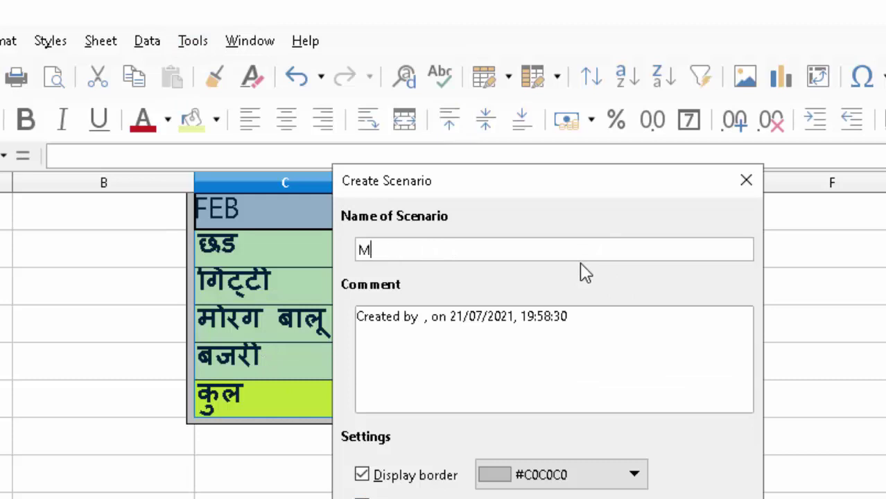
text(ARCH)
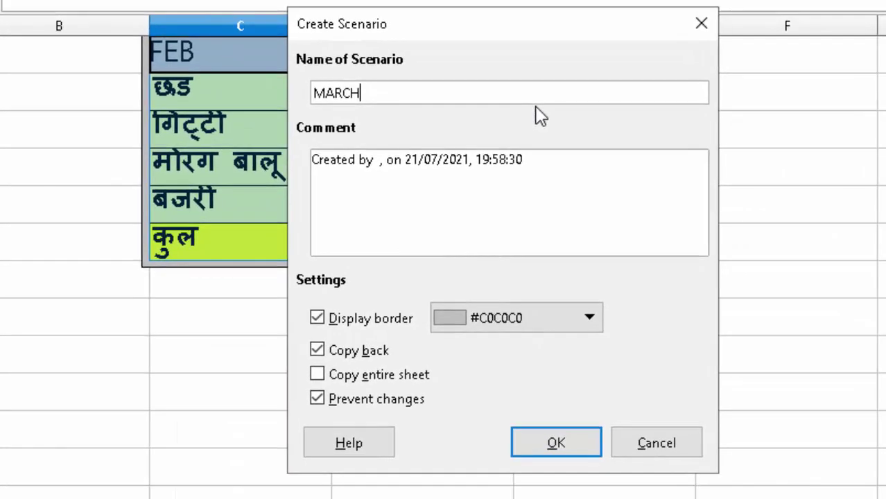
key(Return)
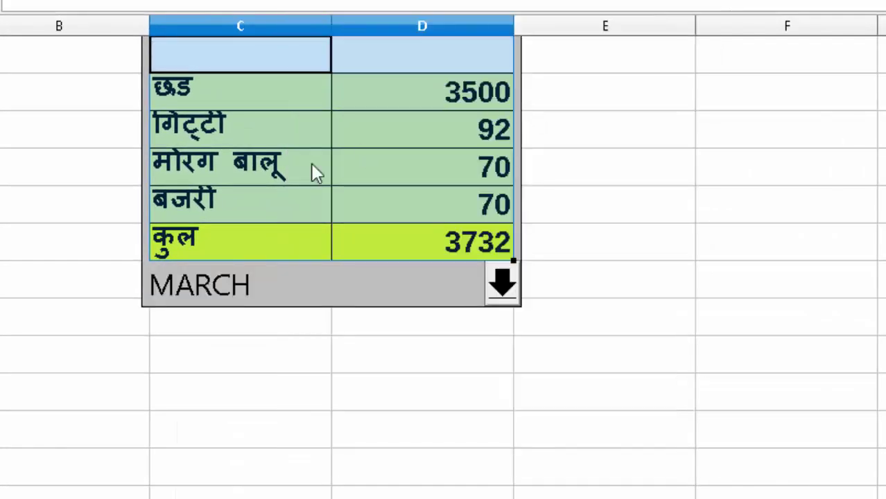
click(484, 105)
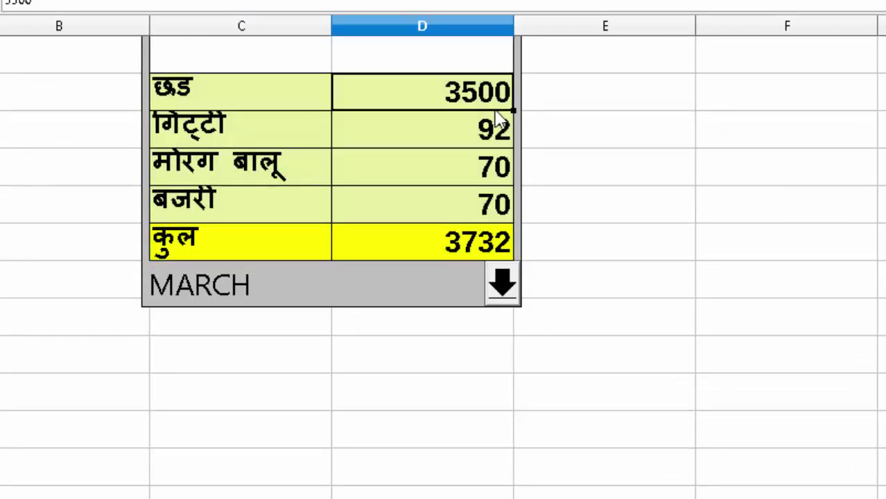
- Replace the छड amount of 3500 with 4200
key(BackSpace)
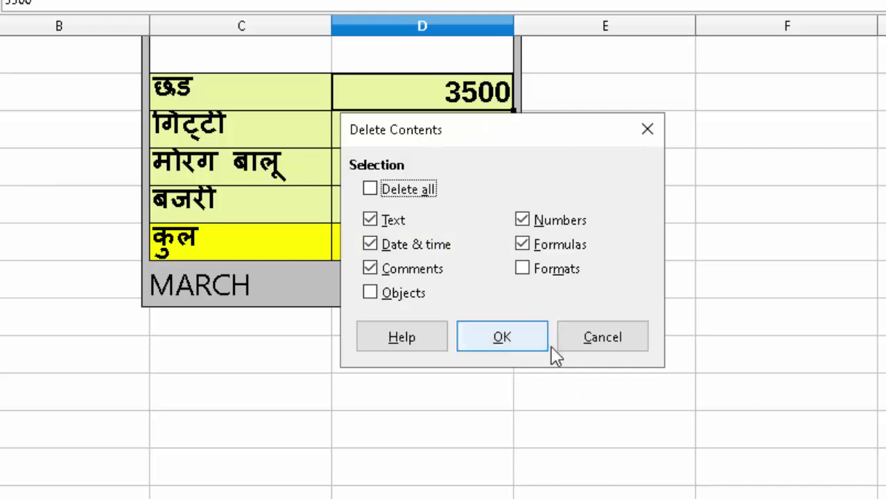
click(502, 338)
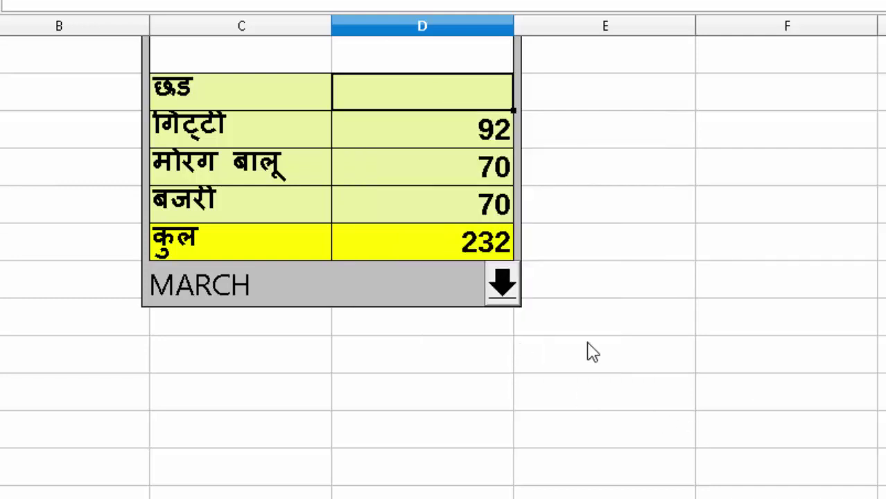
text(42)
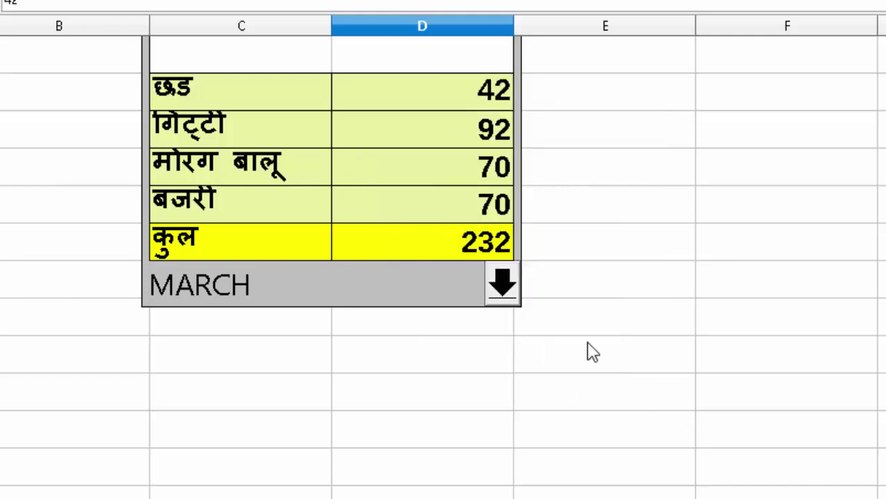
text(00)
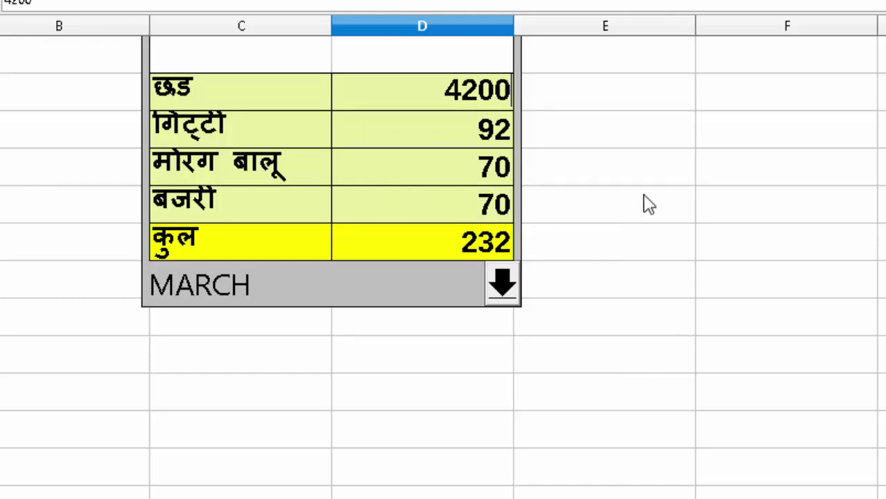
click(644, 202)
- Set गिट्टी to 95 and बजरी to 75, bringing the MARCH total to 4440
click(458, 141)
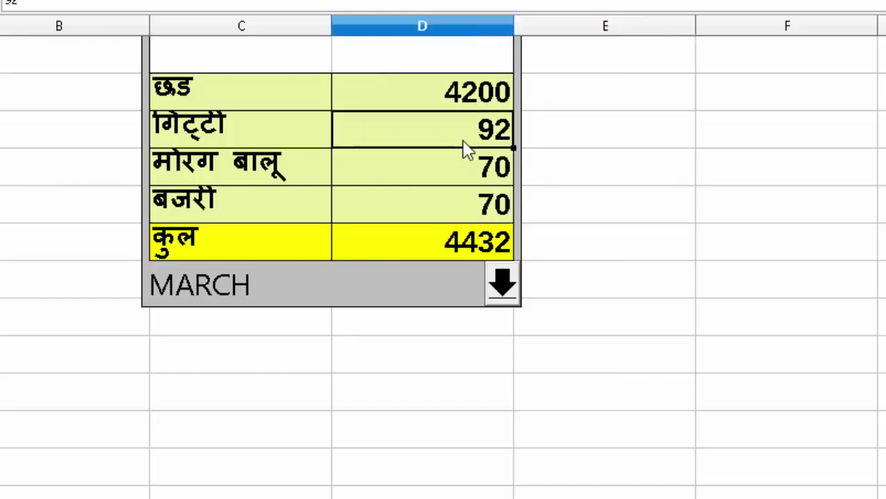
key(BackSpace)
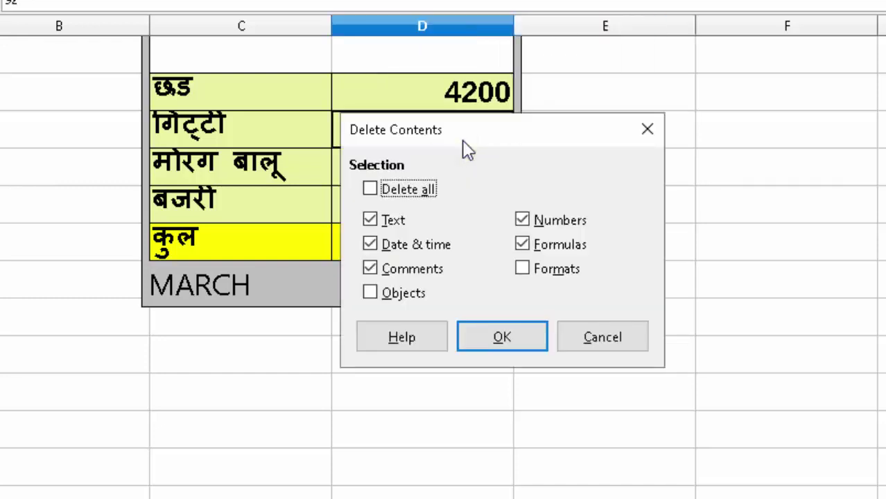
key(Return)
text(9)
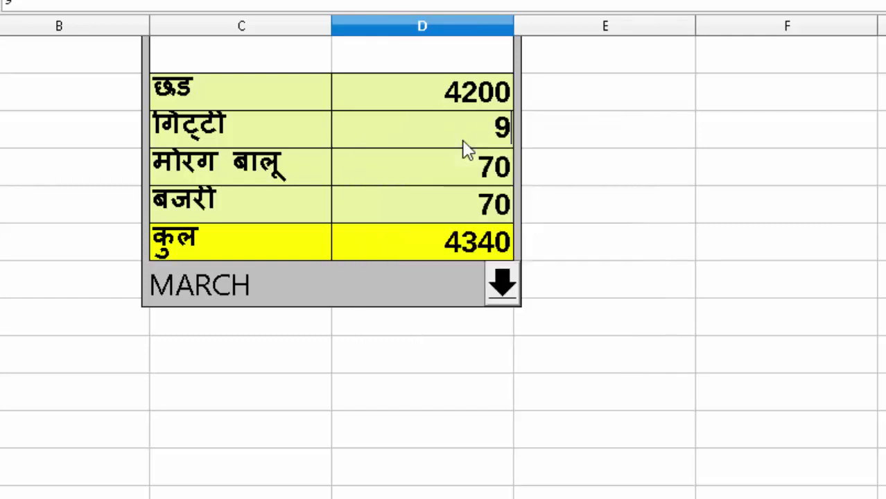
text(5)
click(461, 219)
key(BackSpace)
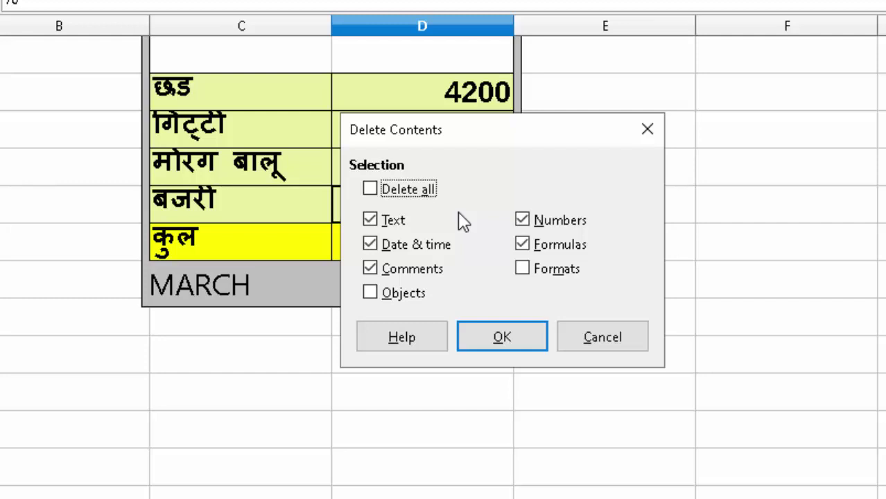
key(Return)
text(7)
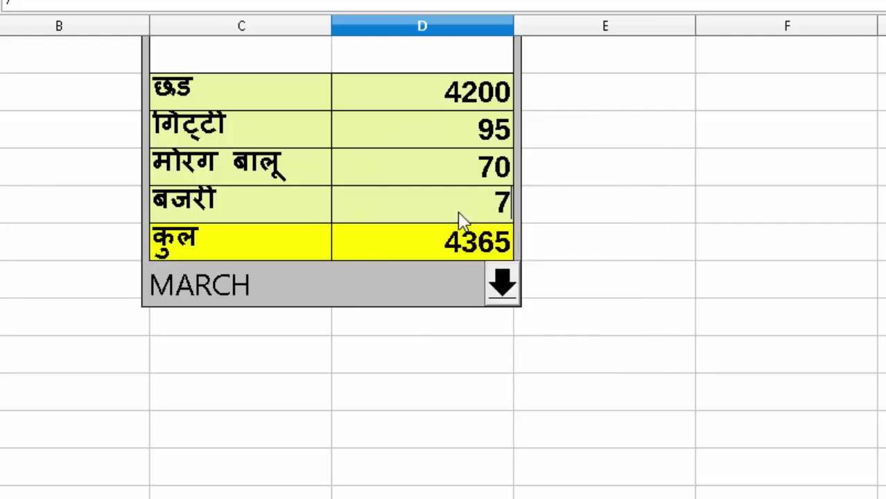
text(5)
key(Return)
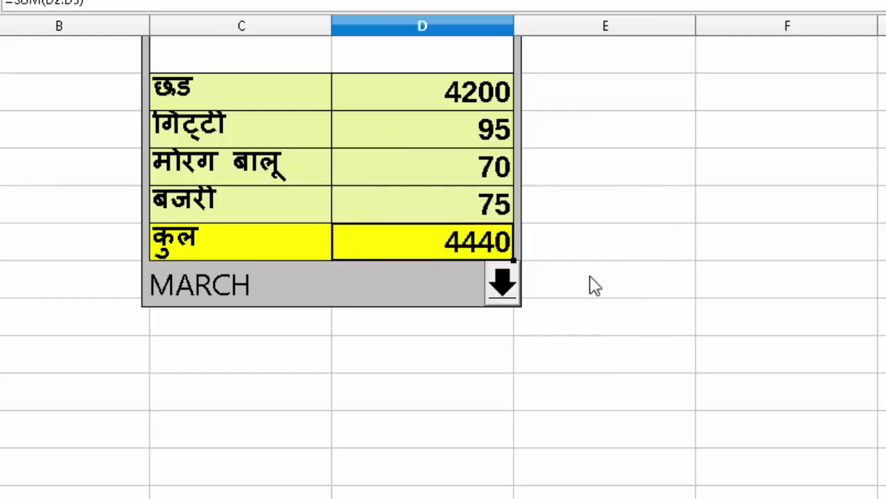
click(541, 354)
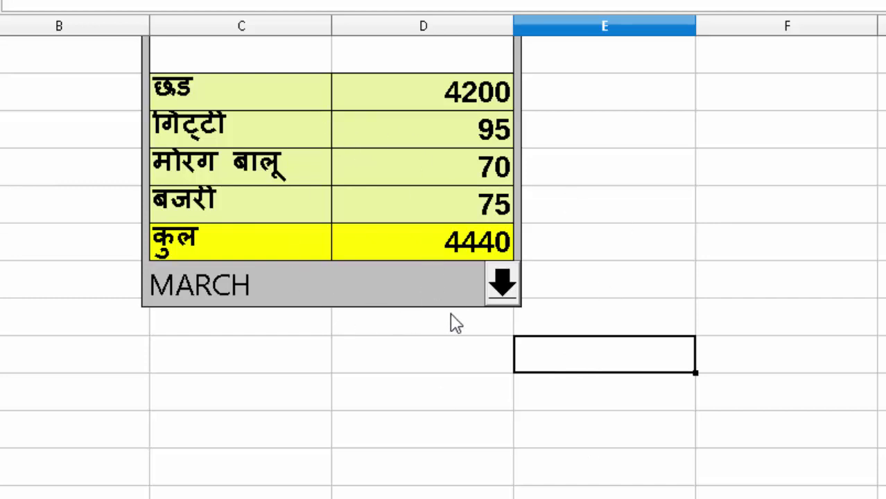
- Use the scenario dropdown to show JAN, then MARCH, and finally FEB with its 3732 total
click(501, 284)
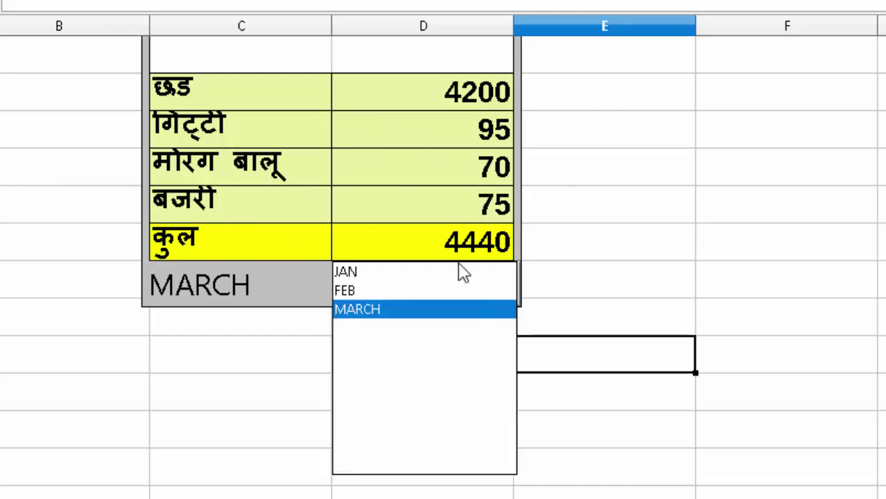
click(257, 293)
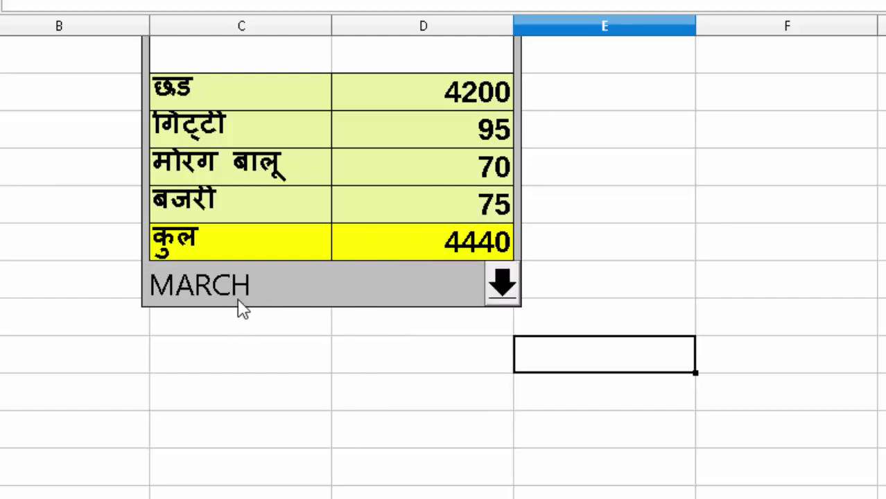
drag(241, 308, 171, 58)
click(364, 358)
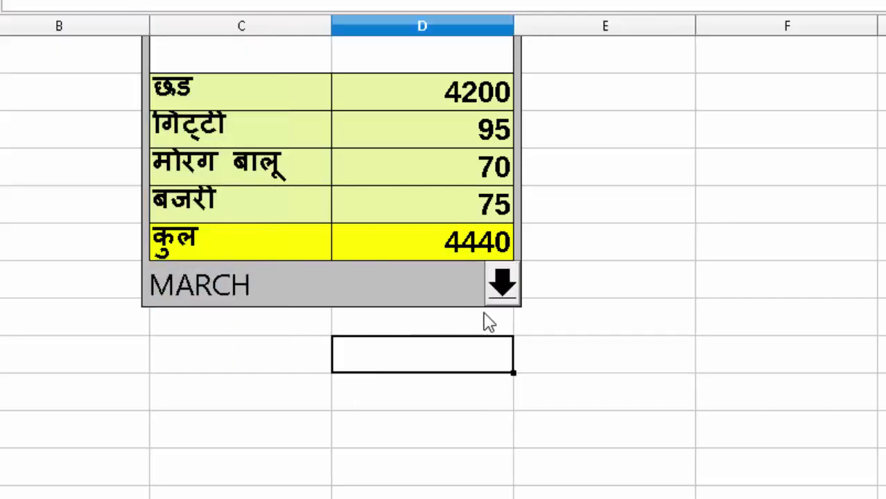
click(497, 290)
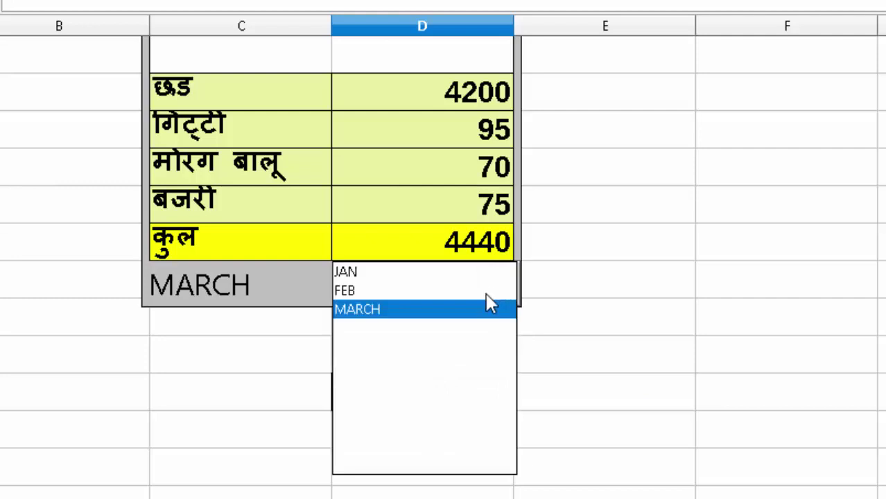
click(351, 275)
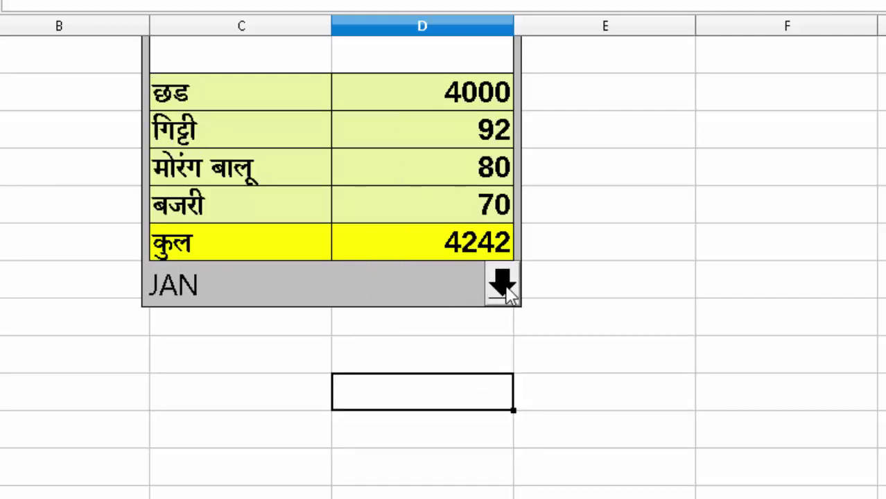
click(501, 284)
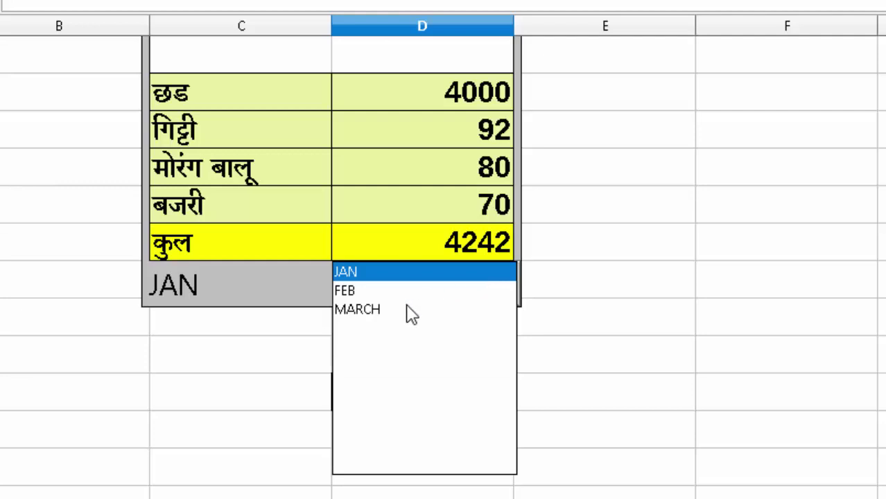
click(411, 312)
click(502, 284)
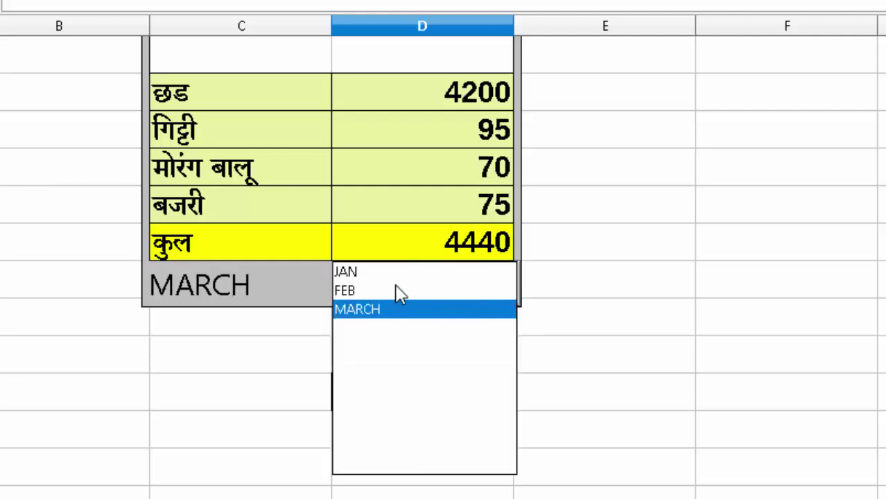
click(350, 291)
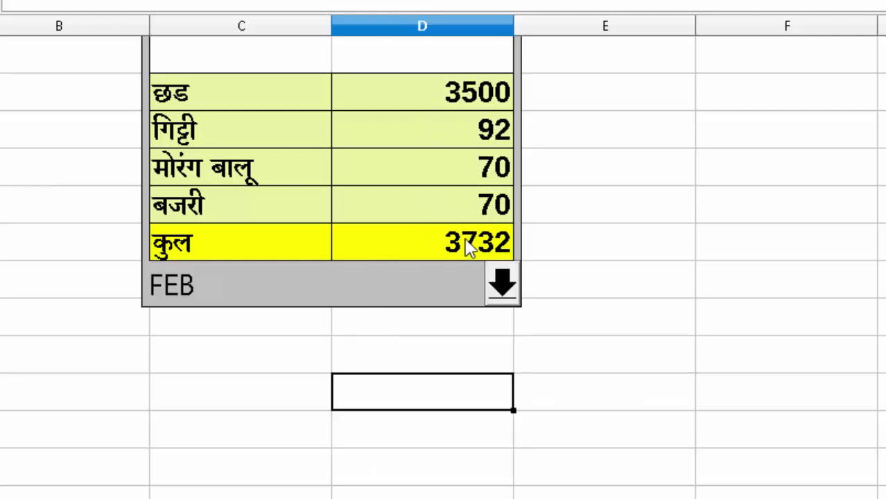
- Select the cost table C2:D9 and replace the new scenario's default name
drag(242, 69, 423, 285)
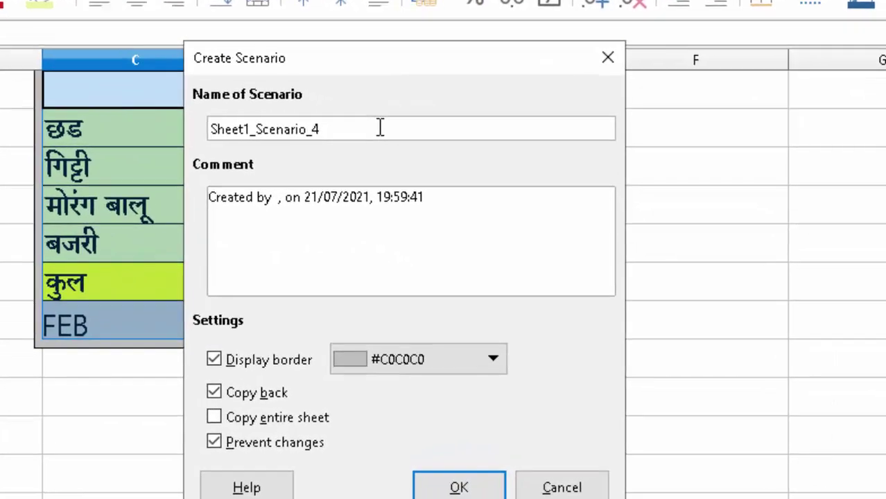
key(BackSpace)
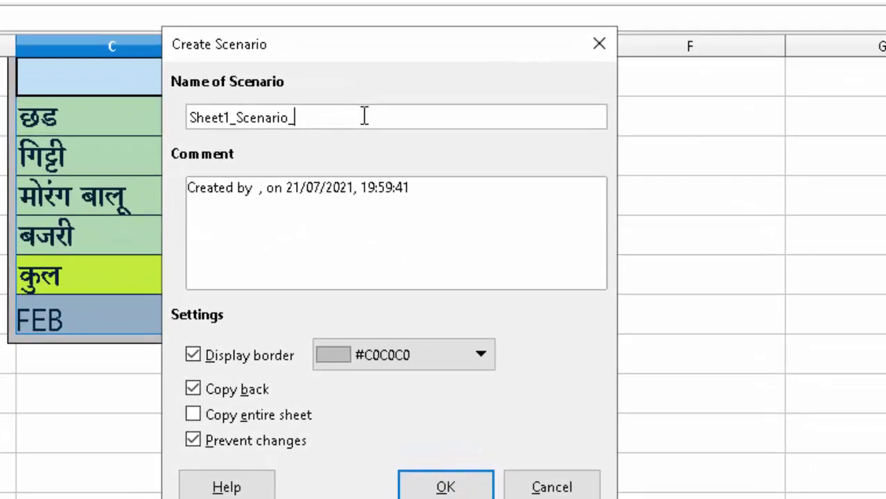
key(BackSpace)
key(BackSpace)
key(BackSpace)
key(BackSpace)
key(BackSpace)
key(BackSpace)
text(A)
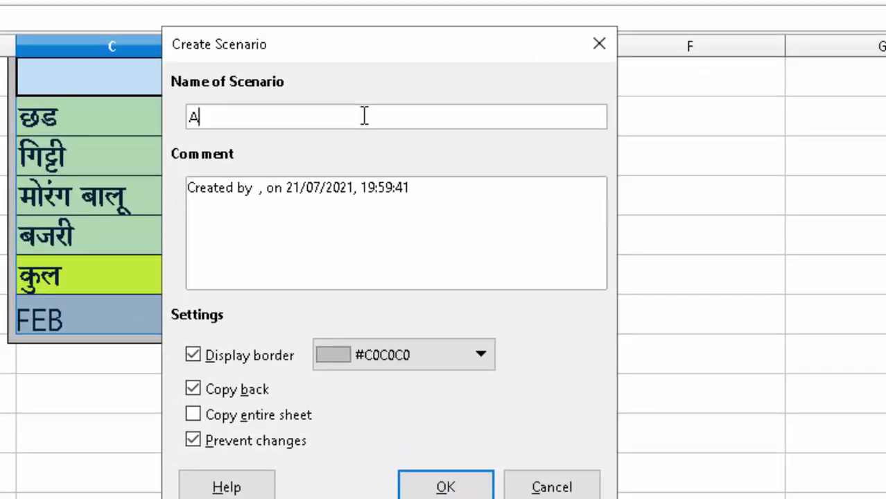
text(R)
text(R)
- Confirm the APRIL scenario and set its मोरंग बालू cost to 82, making the total 3744
key(Return)
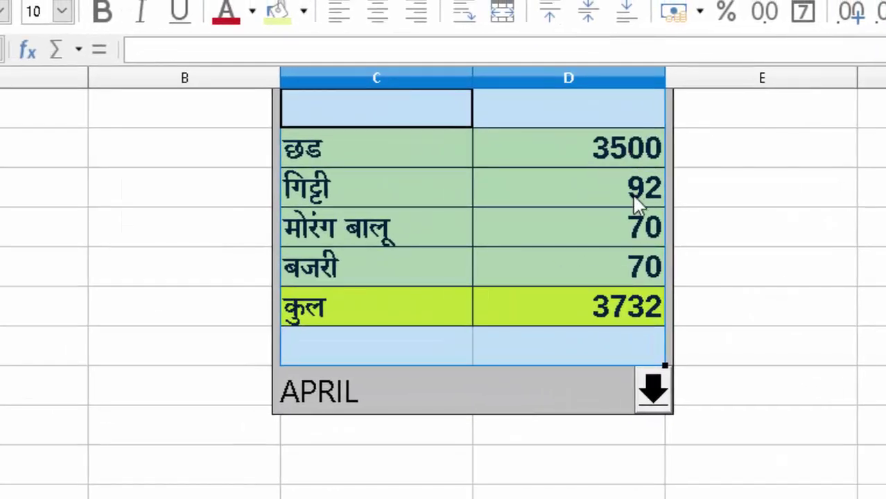
click(633, 220)
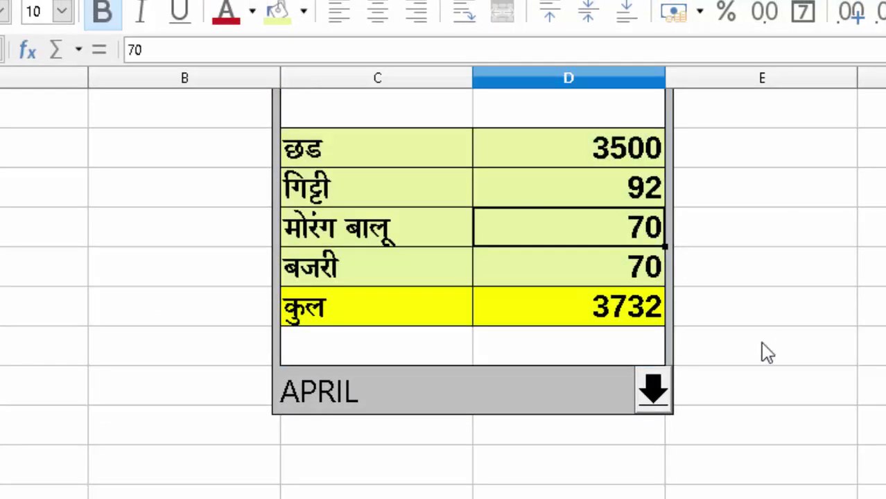
key(BackSpace)
key(Return)
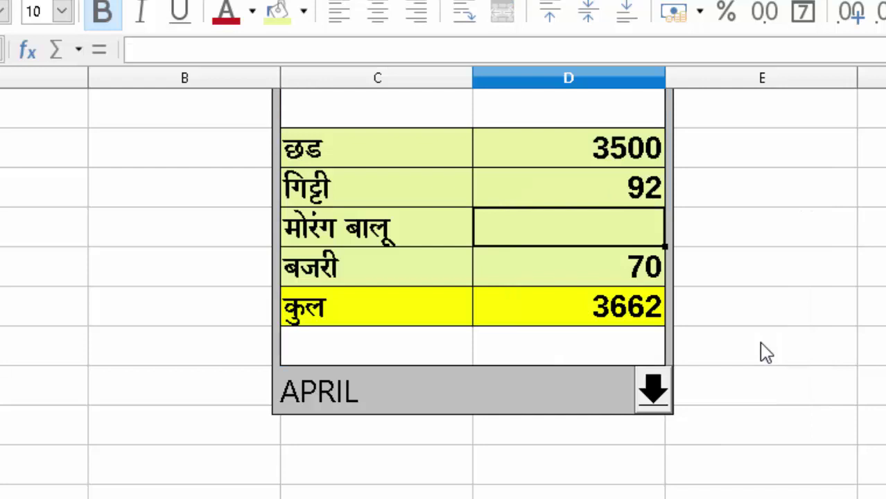
text(8)
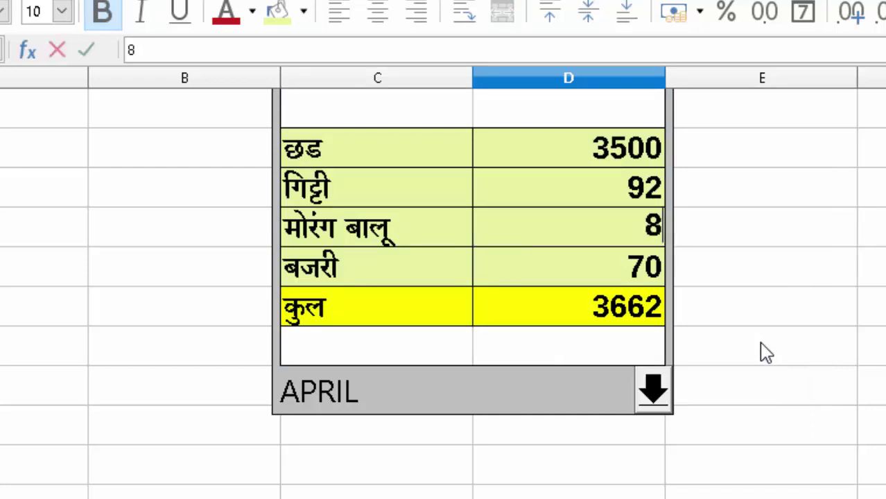
text(2)
key(Return)
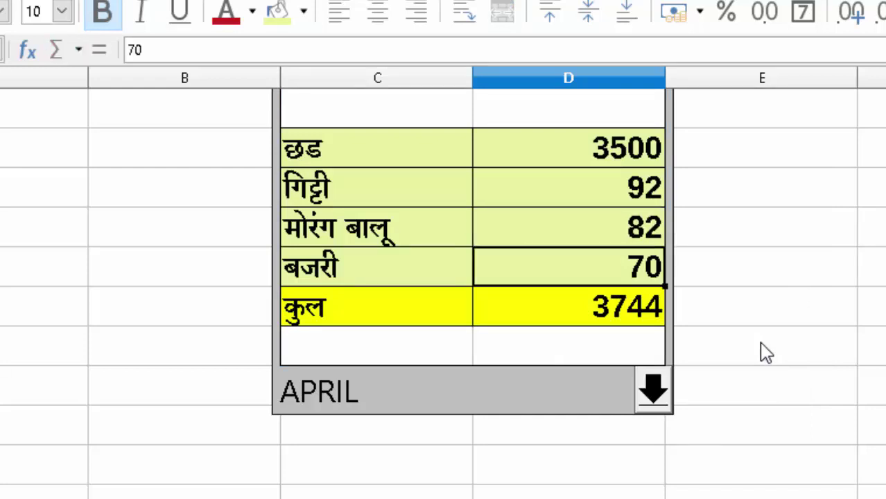
click(653, 392)
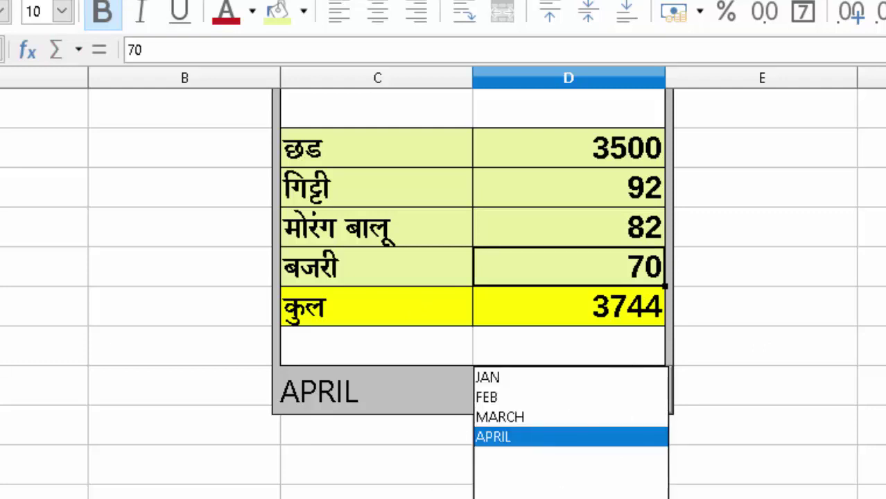
- Show FEB, then APRIL, then return to JAN with its 4242 total via the scenario dropdown
click(645, 214)
click(659, 404)
click(547, 398)
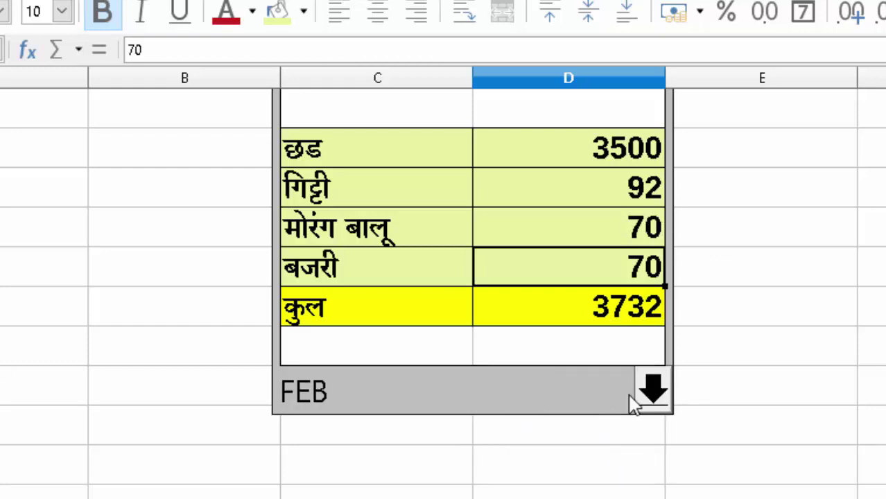
drag(632, 403, 296, 103)
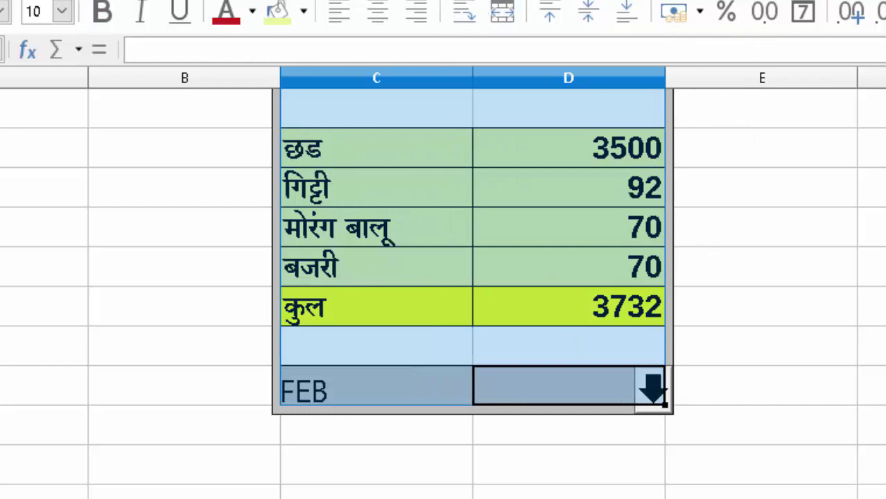
click(236, 15)
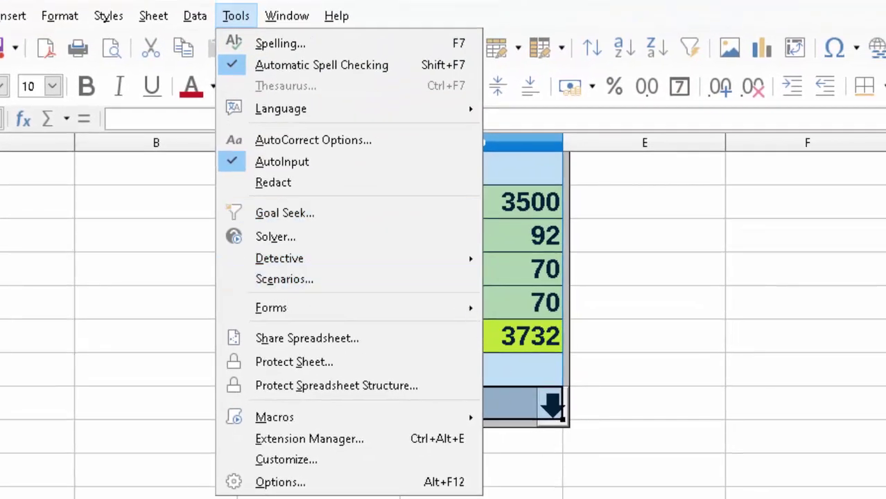
click(612, 487)
click(552, 406)
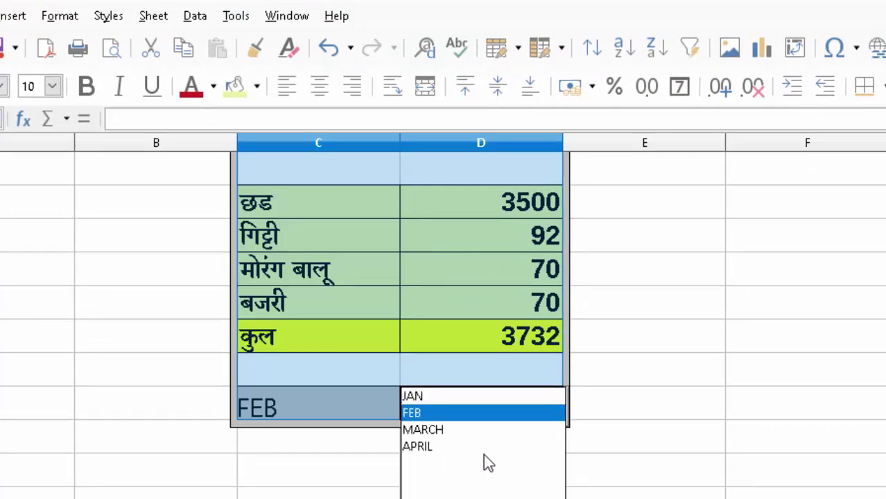
click(438, 448)
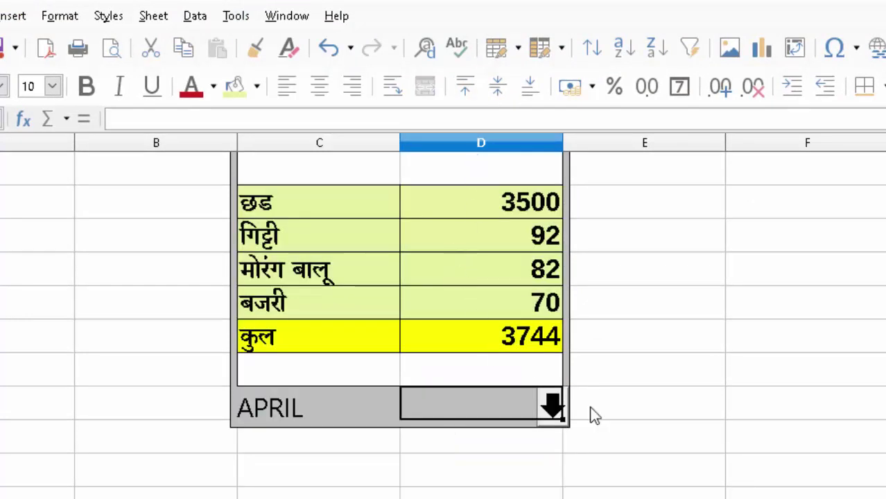
click(552, 406)
click(424, 393)
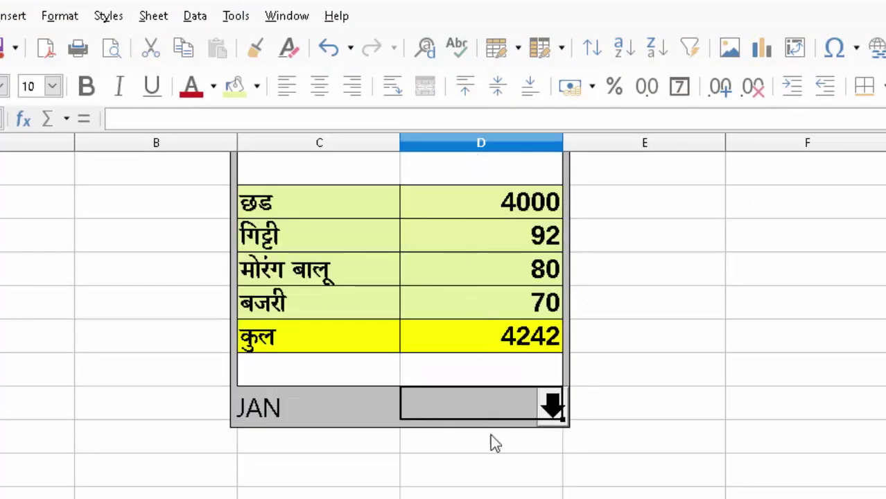